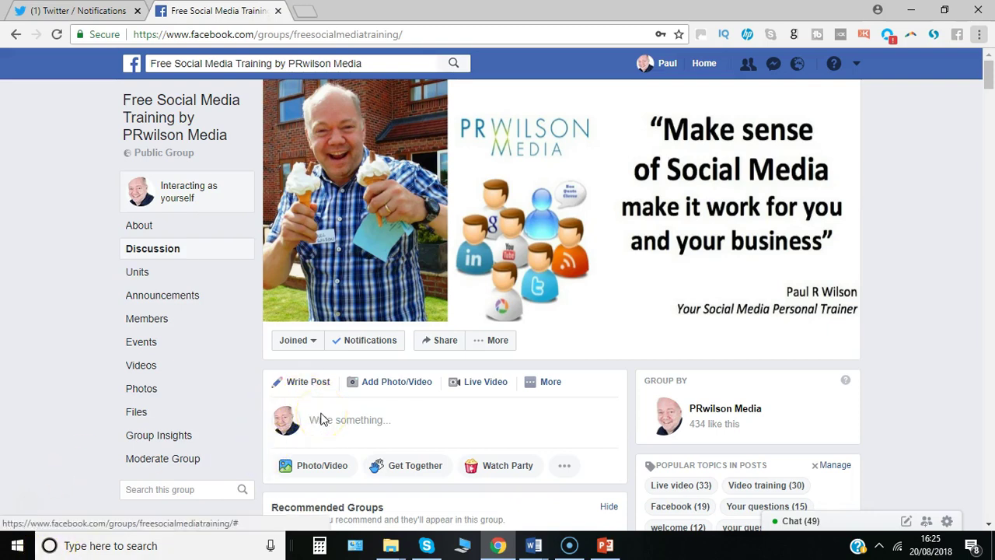
left_click(544, 382)
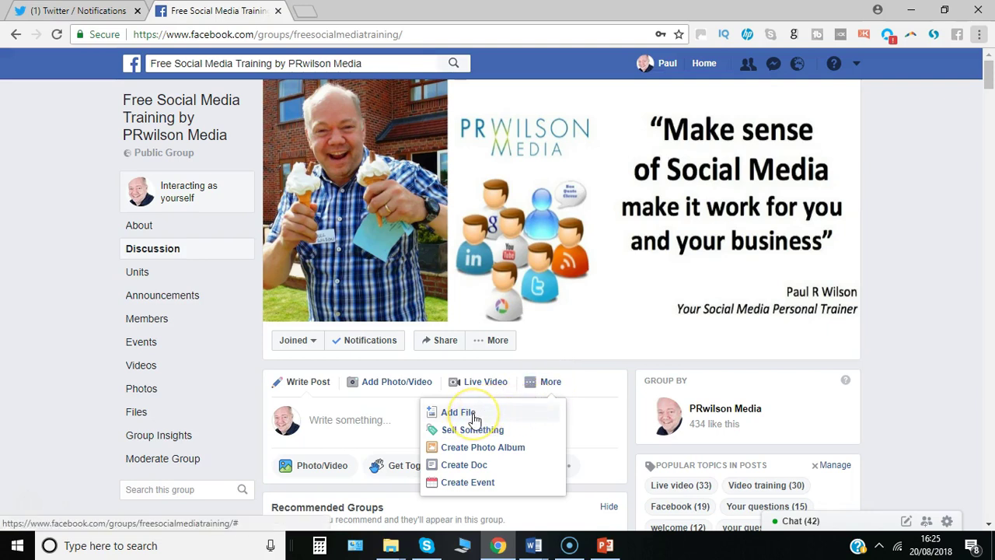
left_click(476, 466)
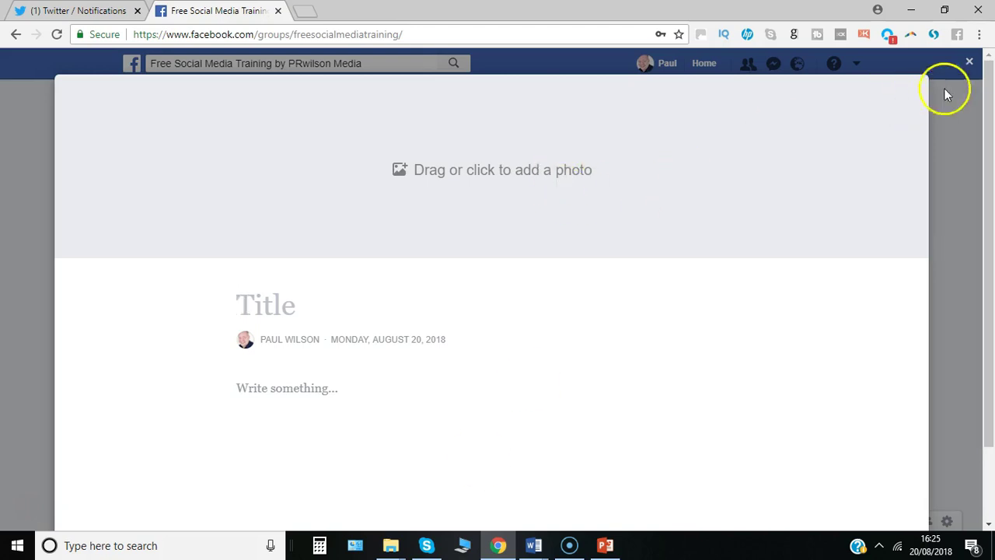
left_click(969, 64)
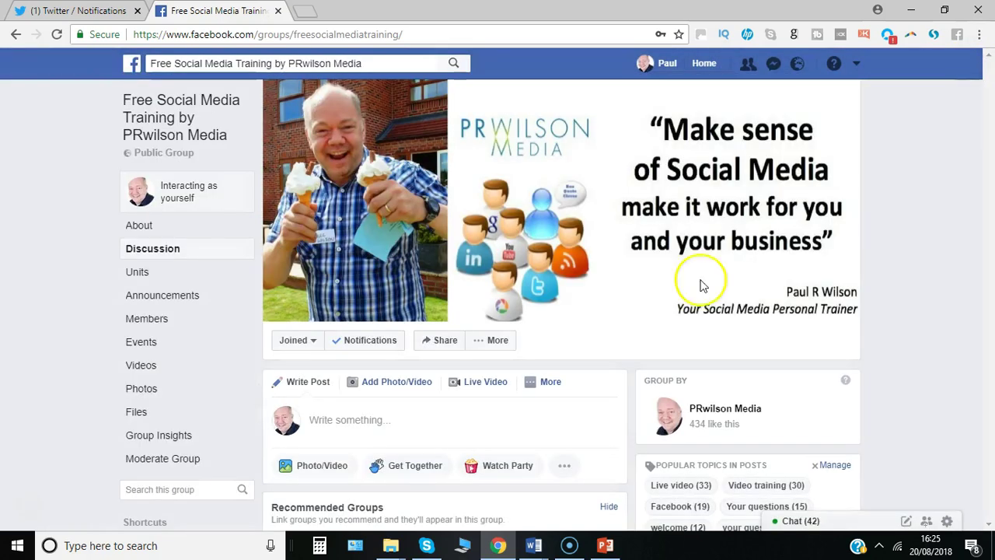
Start a file post in the group with the text "Here's my activity planner for LinkedIn".
left_click(553, 381)
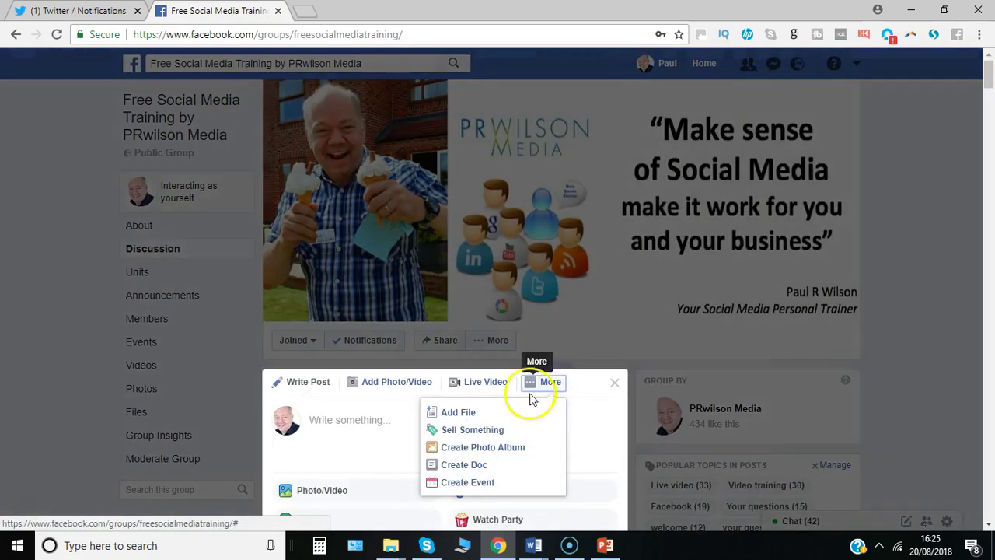
left_click(469, 414)
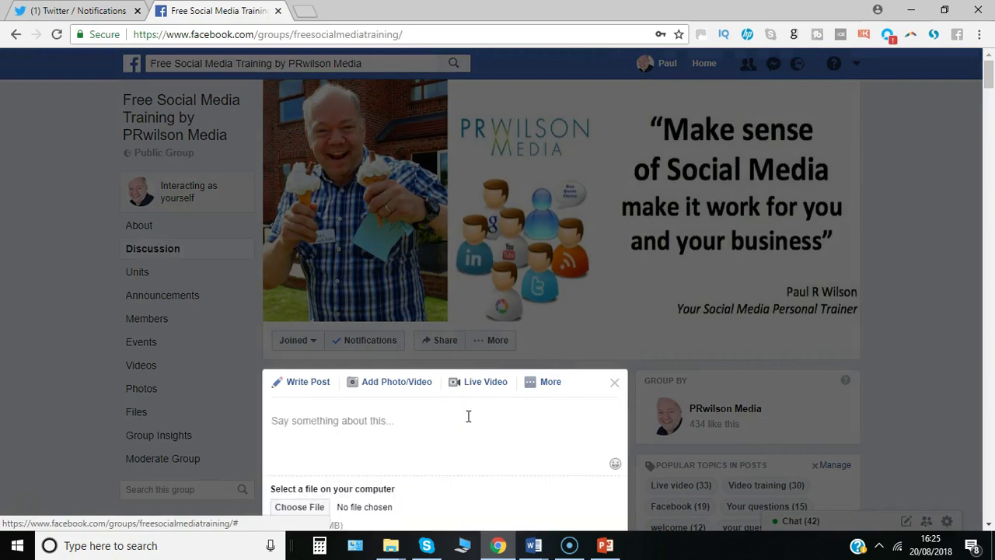
left_click(400, 436)
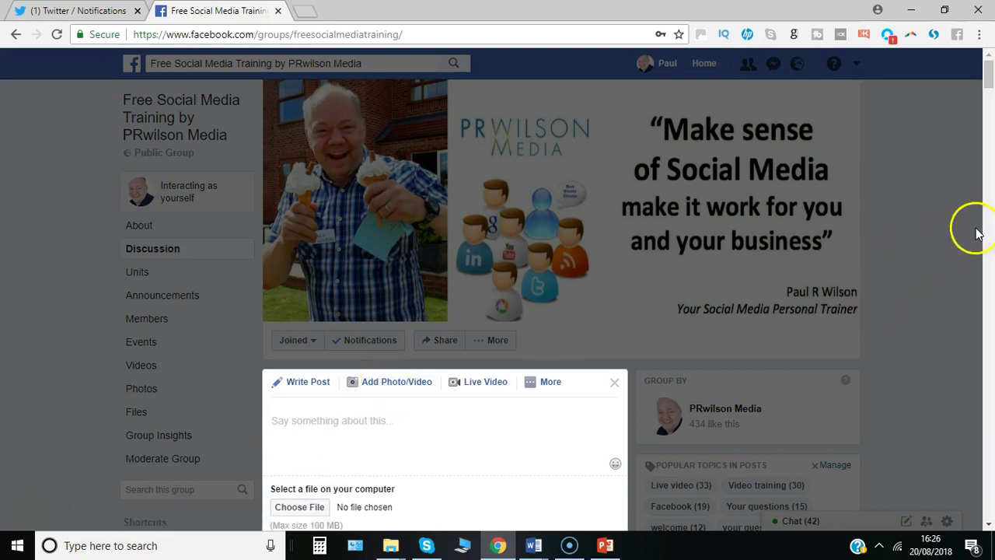
scroll(989, 87, "down", 2)
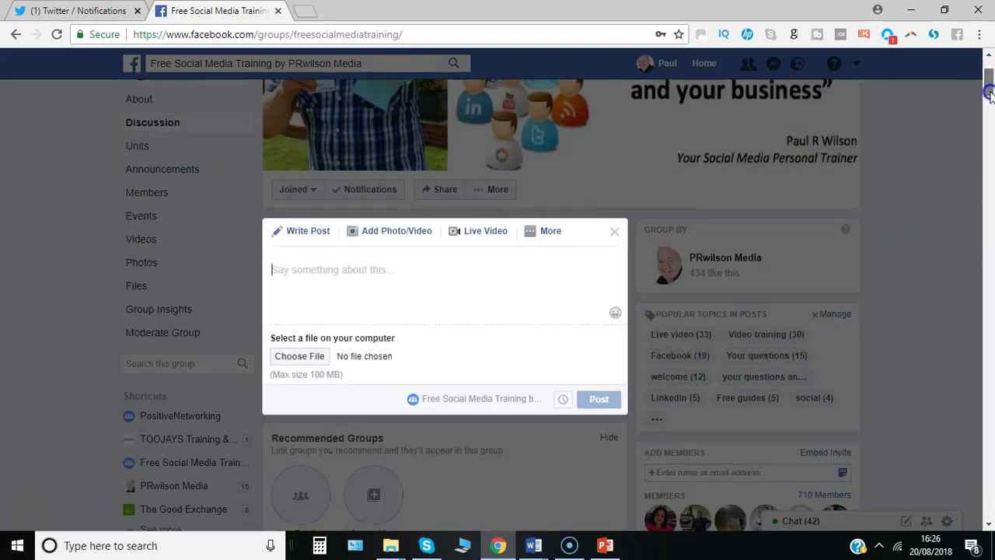
left_click(370, 279)
type("Here's my activity planner for LinkedIn")
Attach the LinkedIn Daily and Weekly Activity Planner Word document from the computer and publish the post.
left_click(294, 359)
left_click(310, 357)
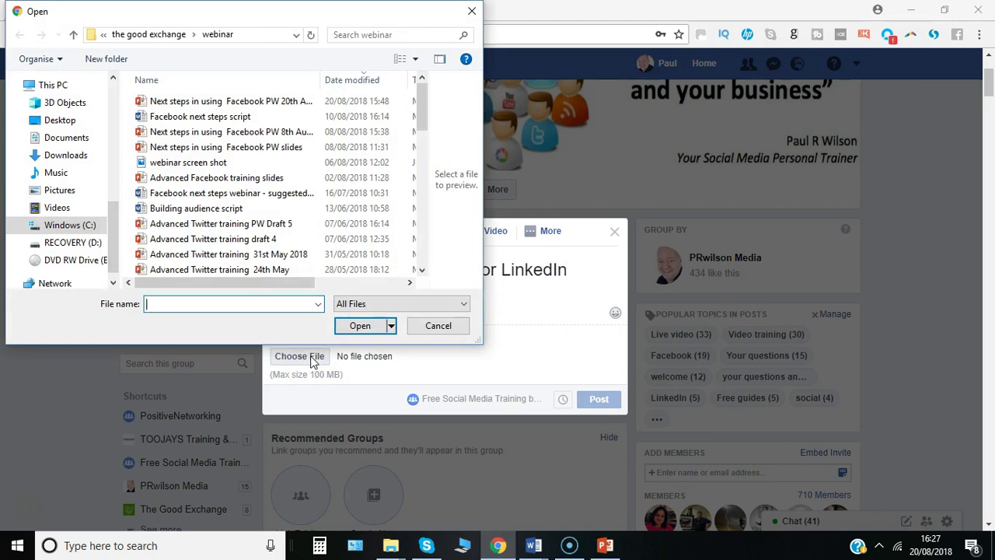
left_click(93, 224)
double_click(251, 255)
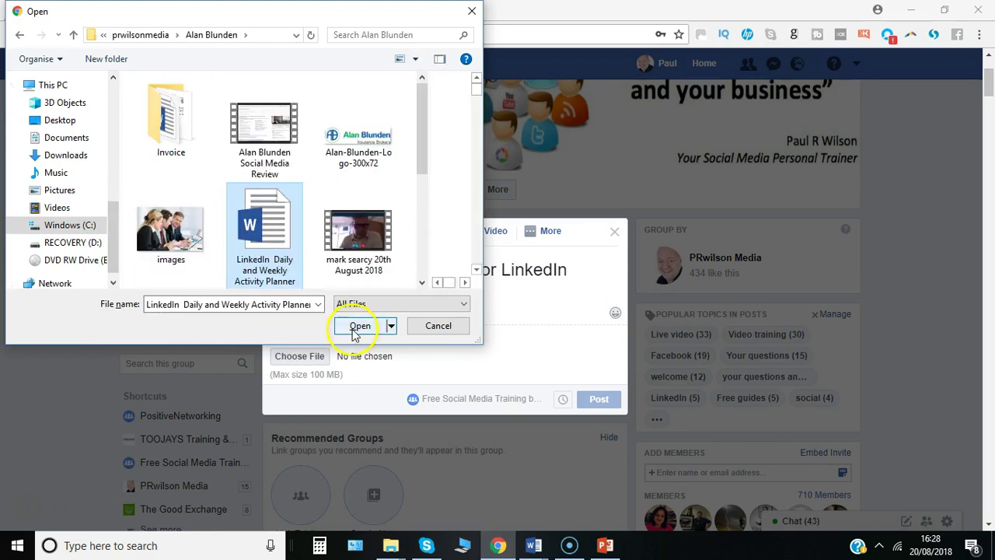
left_click(360, 327)
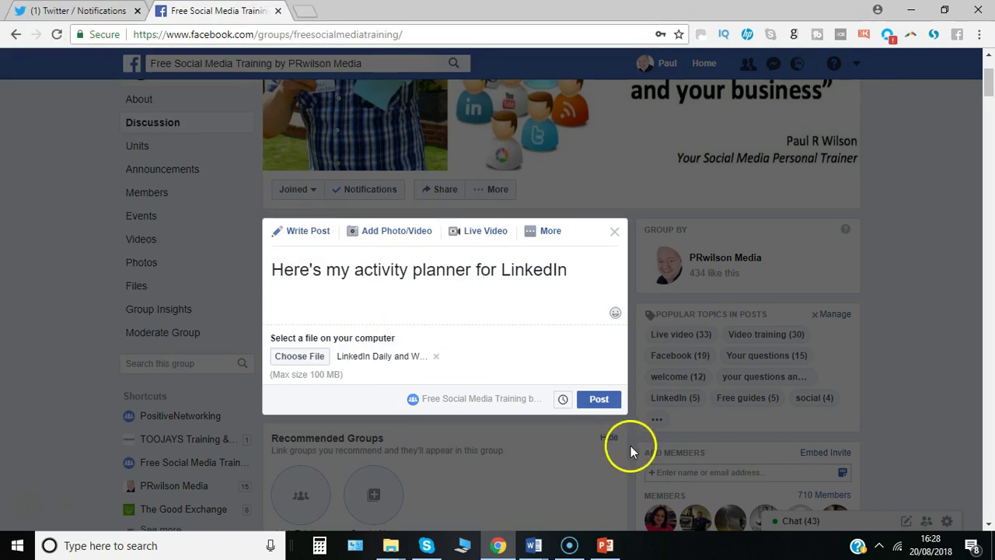
left_click(599, 400)
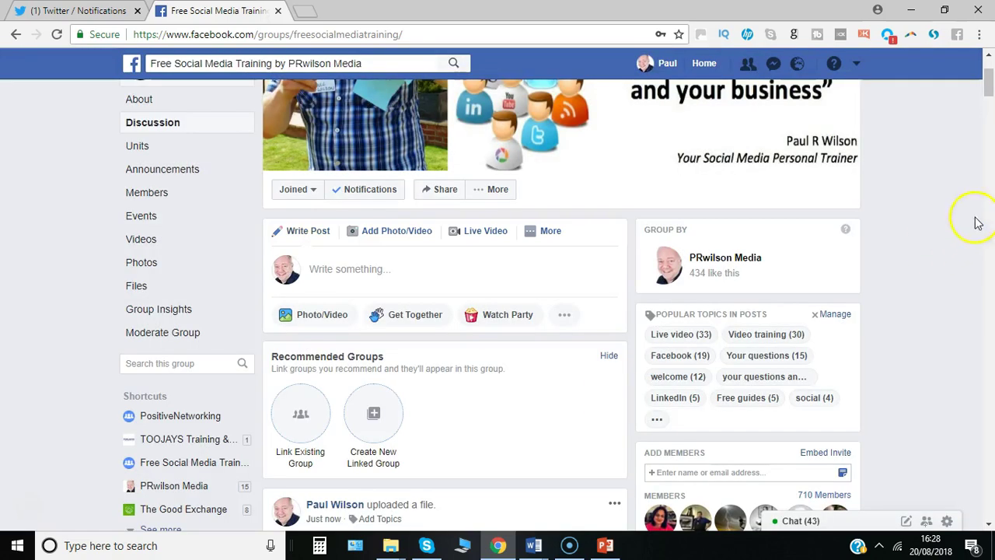
Add the new planner post to the "Complete social media training toolkit" unit with the title "linkedin training".
left_click(987, 92)
left_click(987, 89)
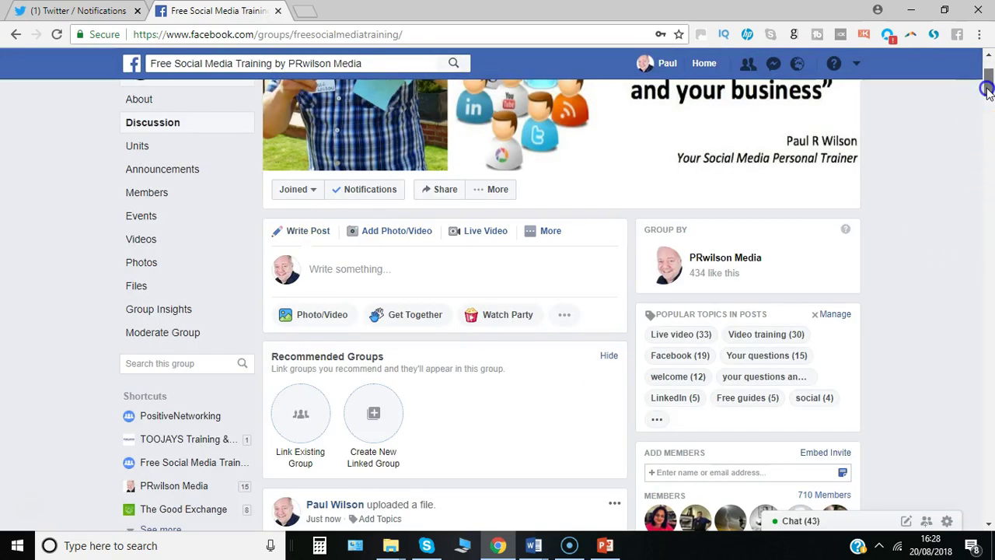
left_click_drag(987, 89, 989, 108)
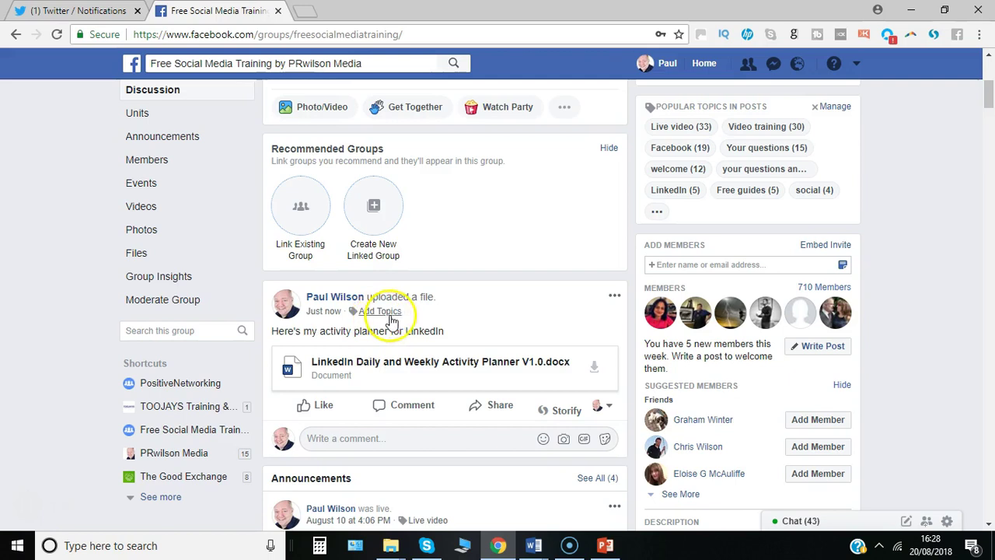
left_click(614, 297)
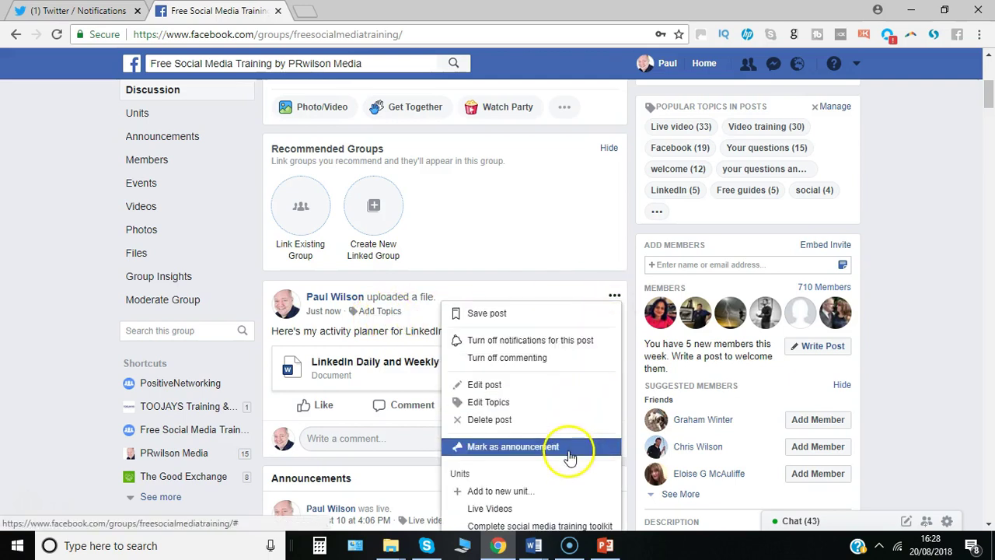
left_click_drag(989, 97, 989, 111)
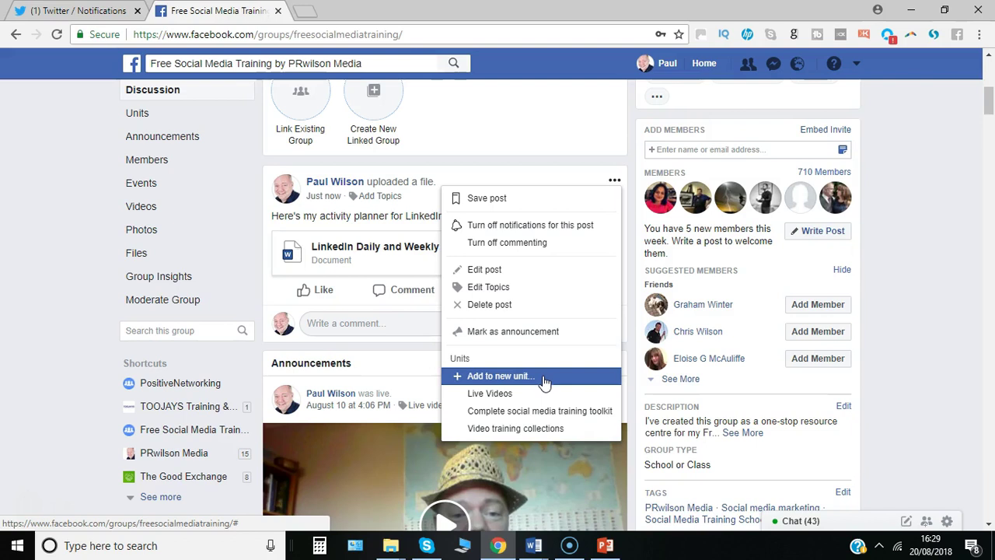
left_click(542, 412)
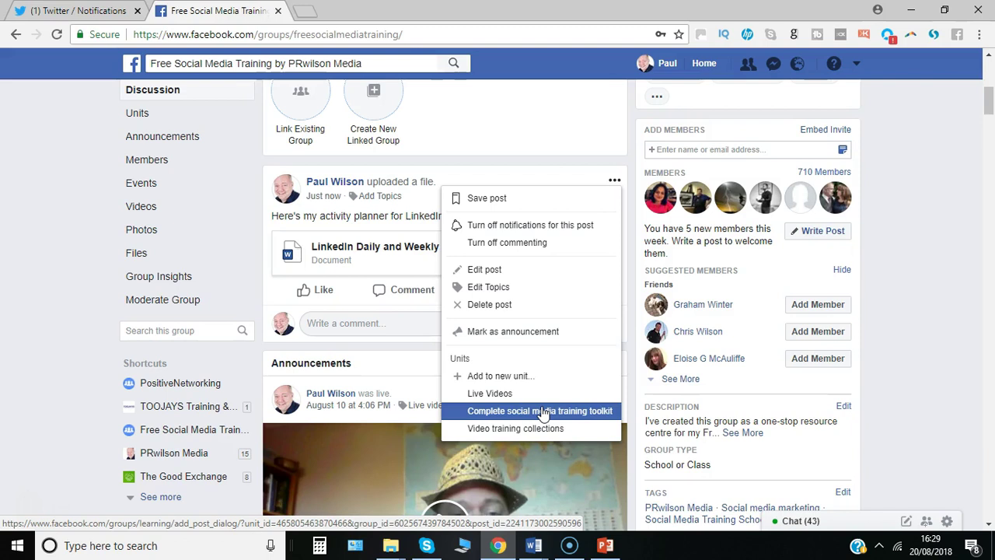
left_click(543, 412)
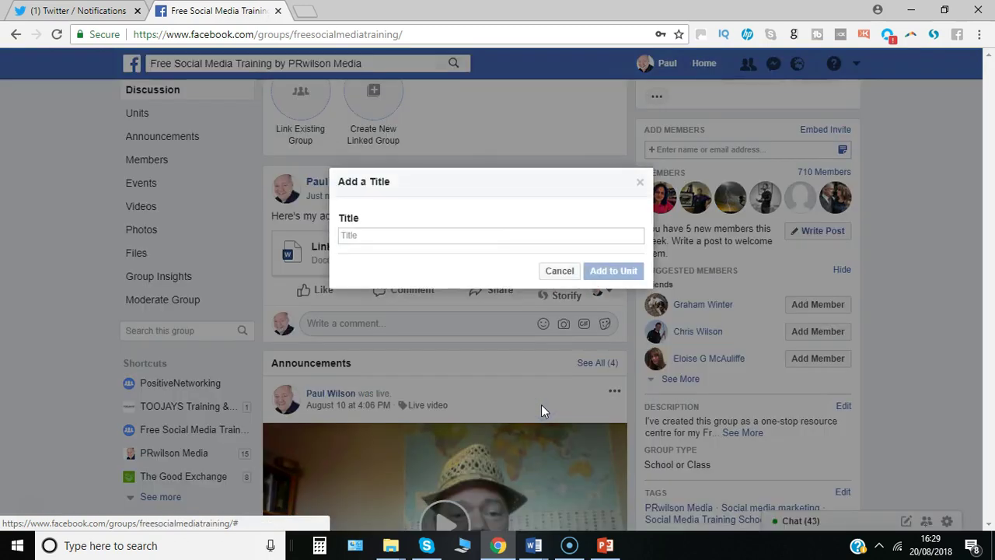
left_click(523, 234)
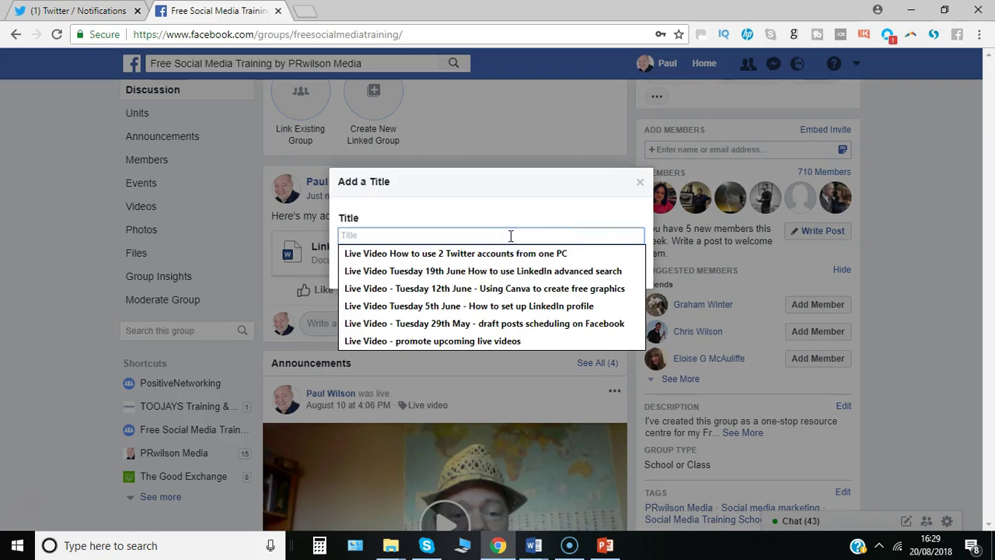
type("linkedin ")
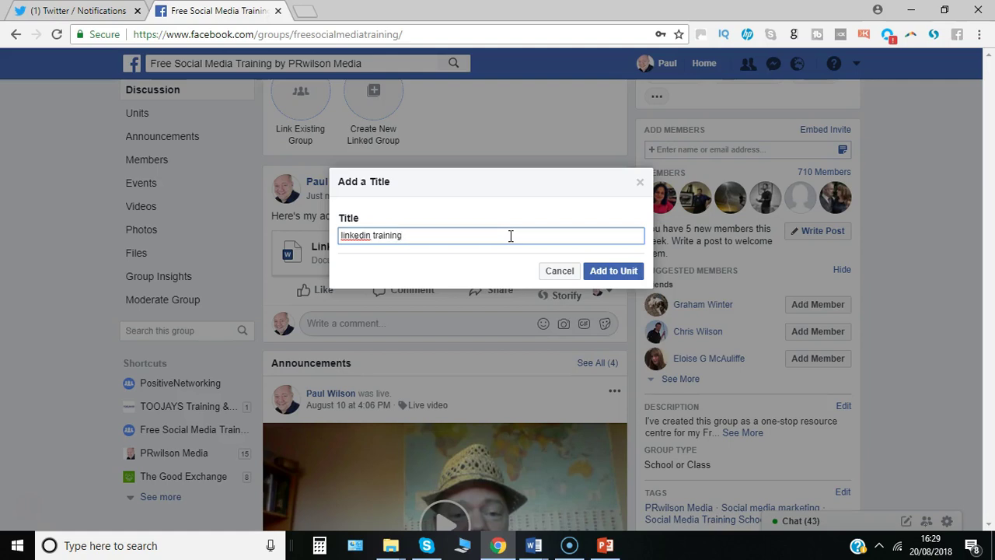
type("training")
left_click(626, 272)
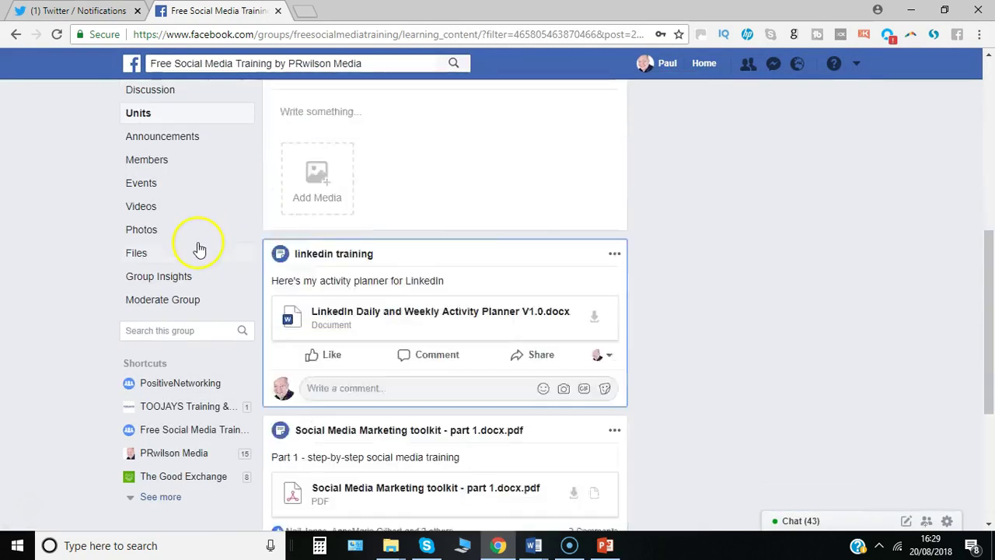
Check the group's list of units and open the original post of the LinkedIn activity planner from the group's files.
left_click(140, 114)
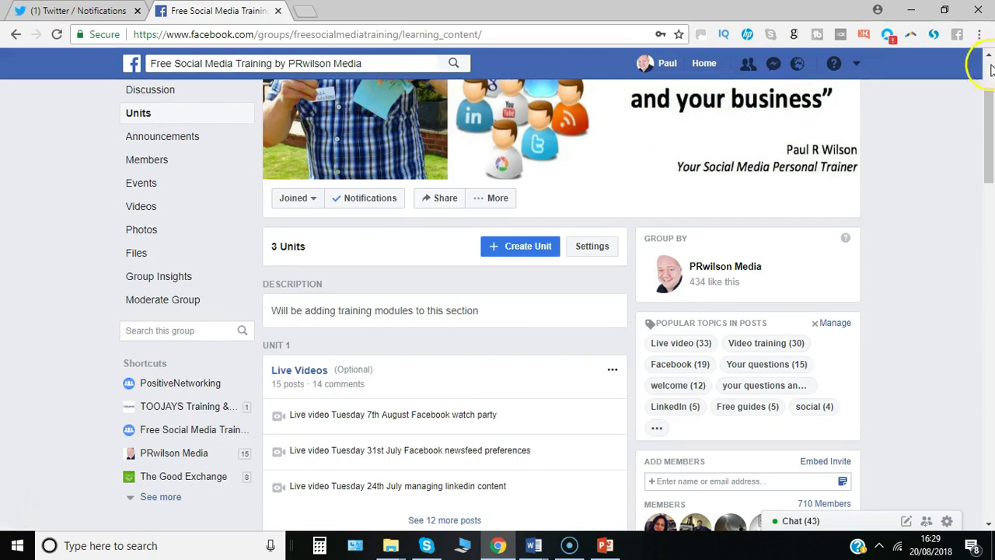
left_click_drag(991, 117, 991, 197)
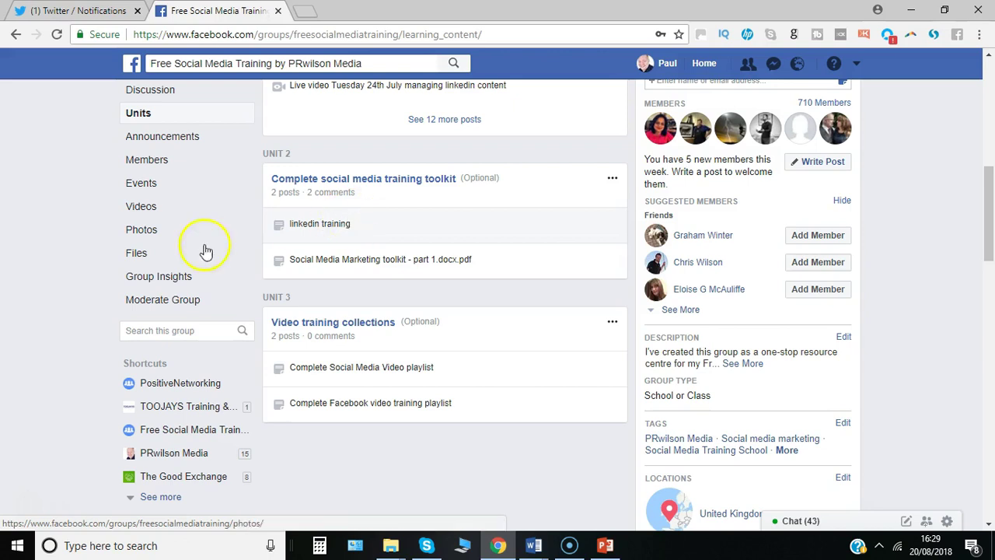
left_click(160, 251)
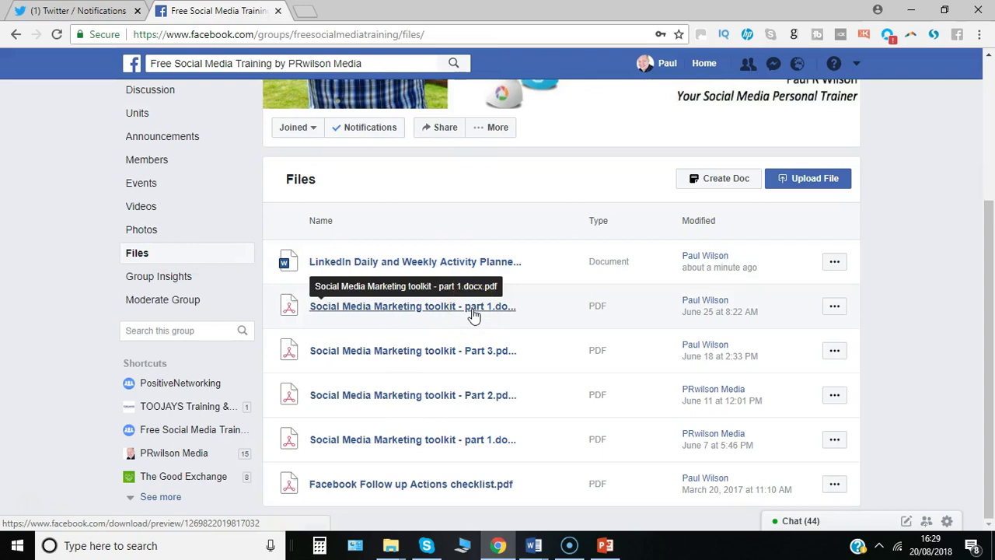
left_click(492, 265)
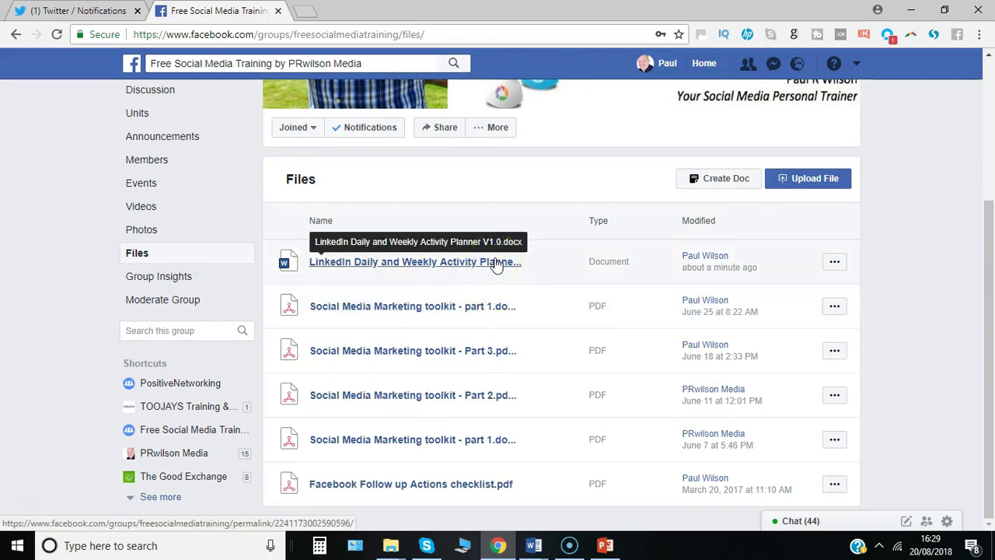
left_click(287, 267)
left_click(835, 262)
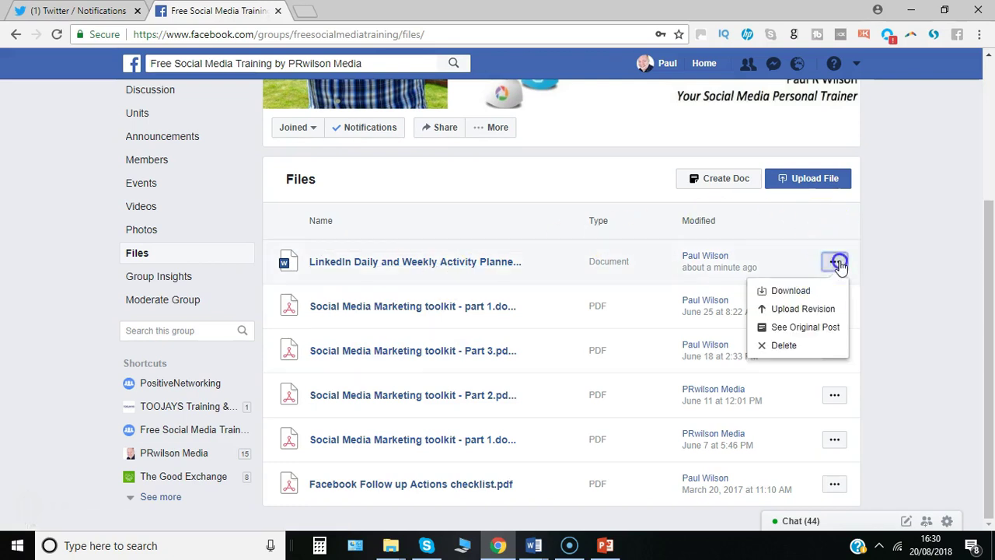
left_click(811, 333)
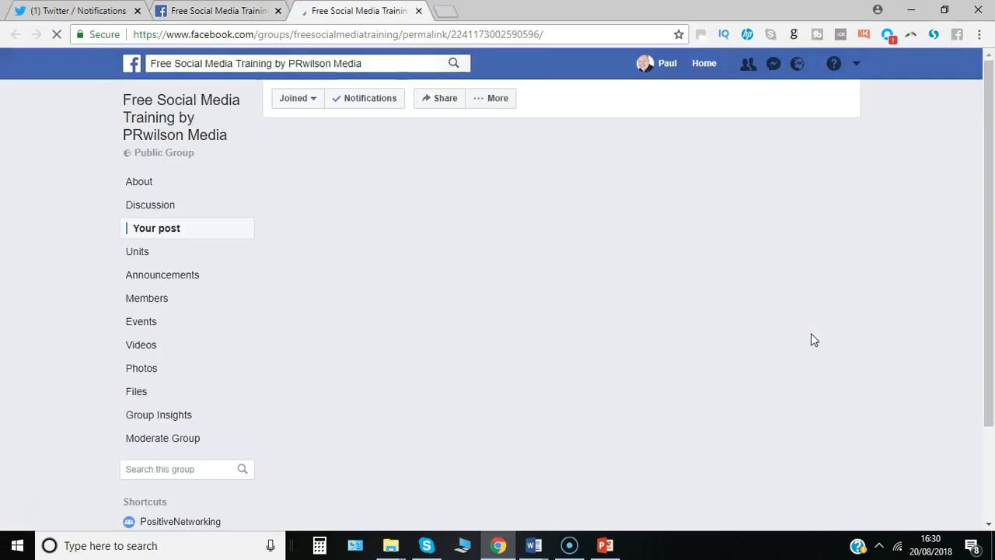